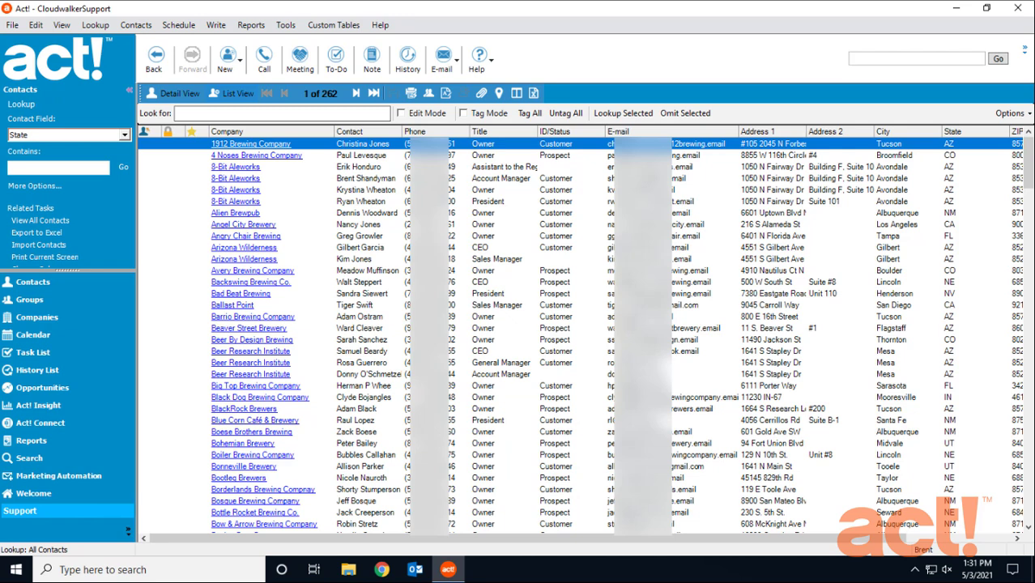
# In the Support custom table, start a Character field named Support Level with history generation on change and a dropdown list enabled
pyautogui.click(336, 26)
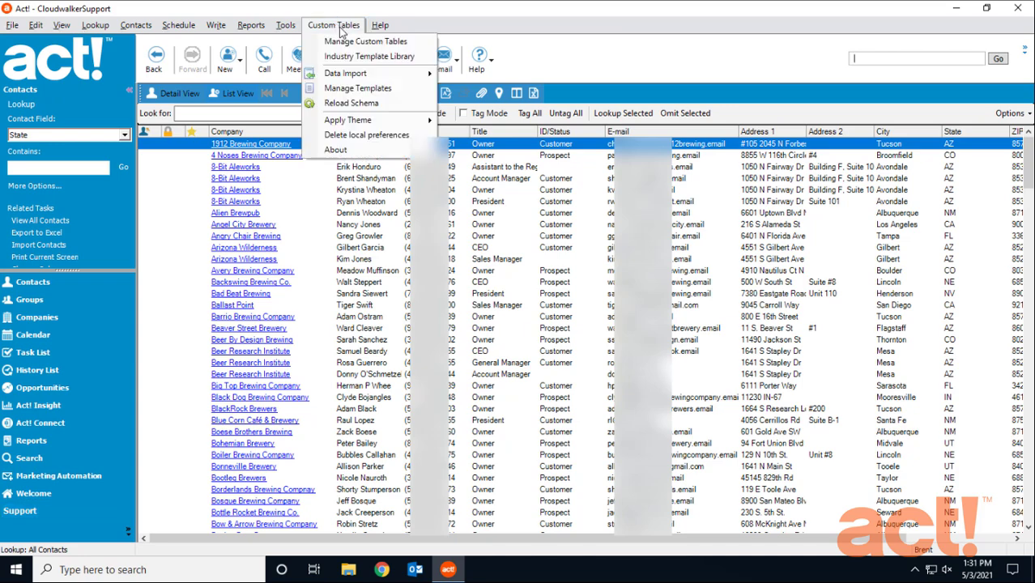
pyautogui.click(408, 44)
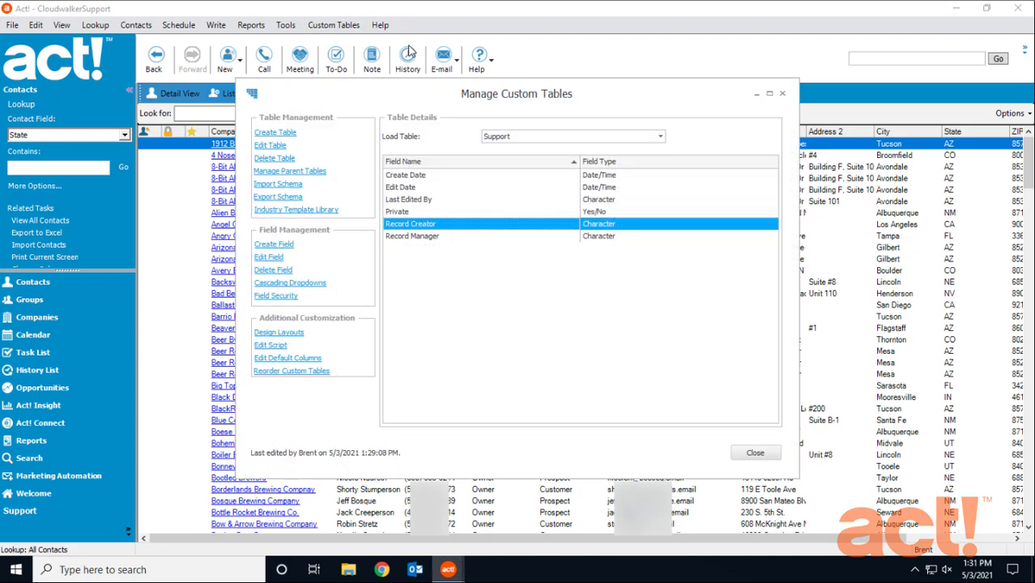
pyautogui.click(596, 106)
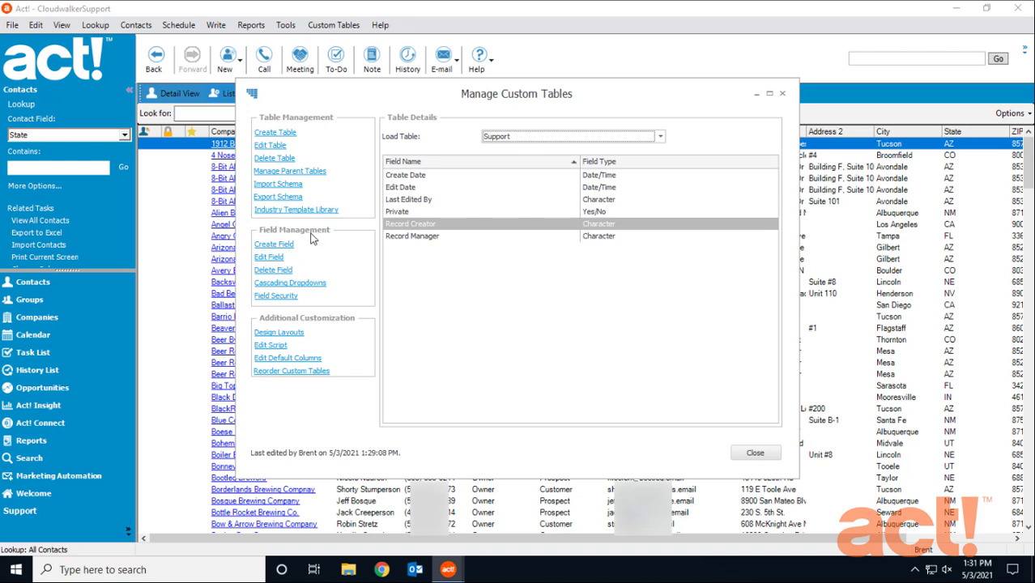
pyautogui.click(283, 247)
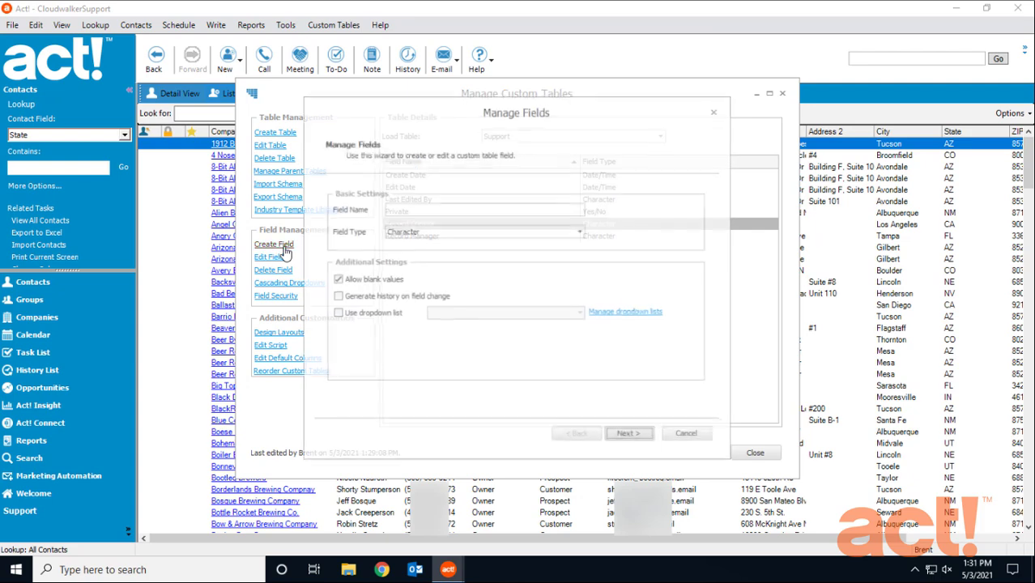
pyautogui.click(410, 208)
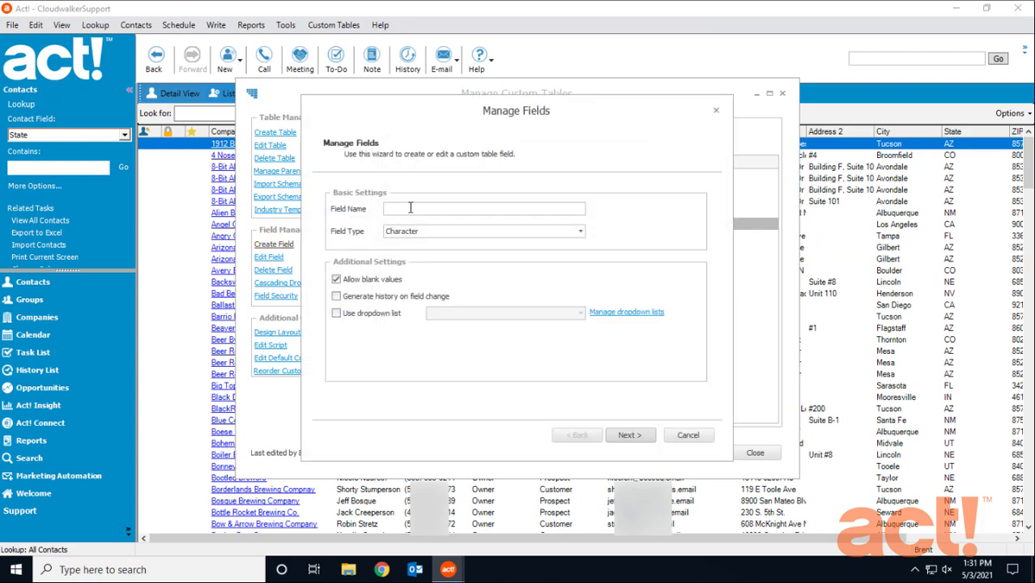
pyautogui.write('Support Level')
pyautogui.click(336, 296)
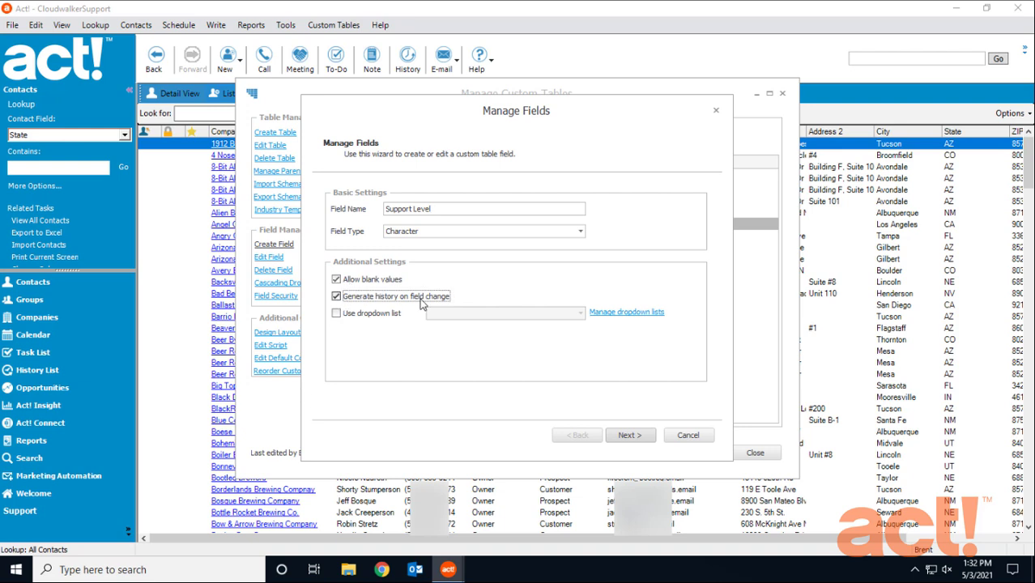
pyautogui.click(337, 315)
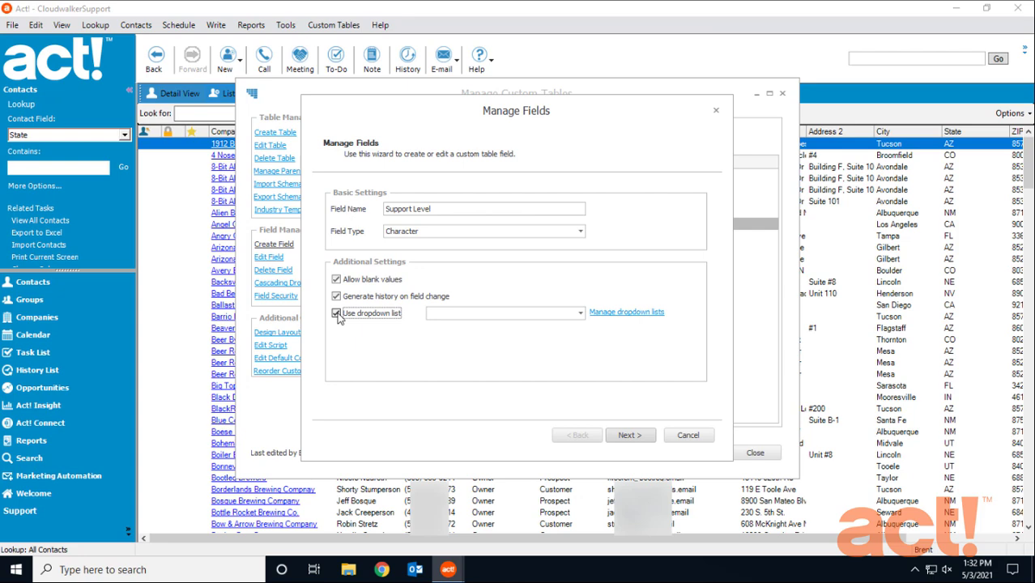
# Define a drop-down list named Support Level, described as "Gold, Silver, or Bronze support", that users are not allowed to edit
pyautogui.click(622, 314)
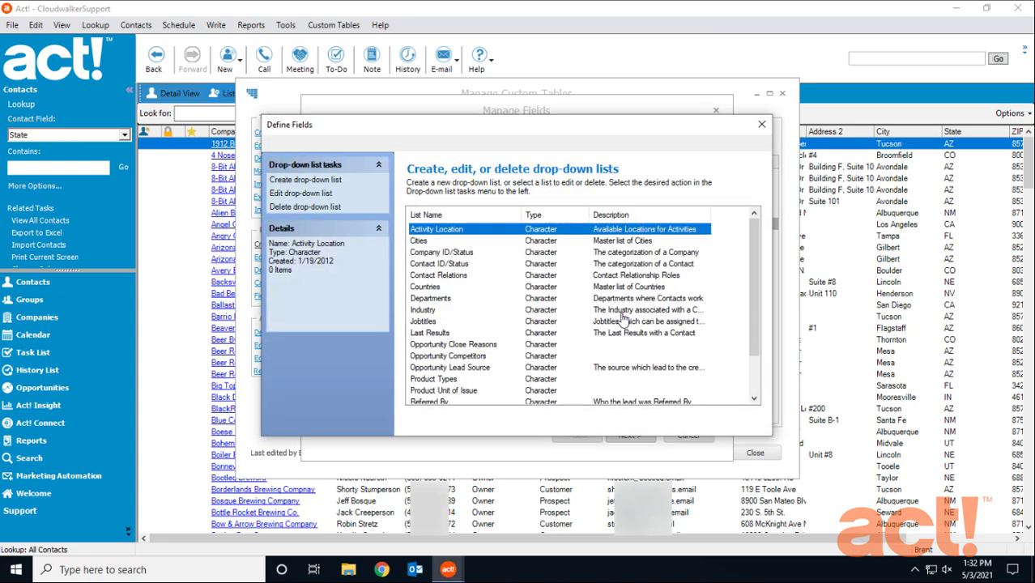
pyautogui.click(319, 183)
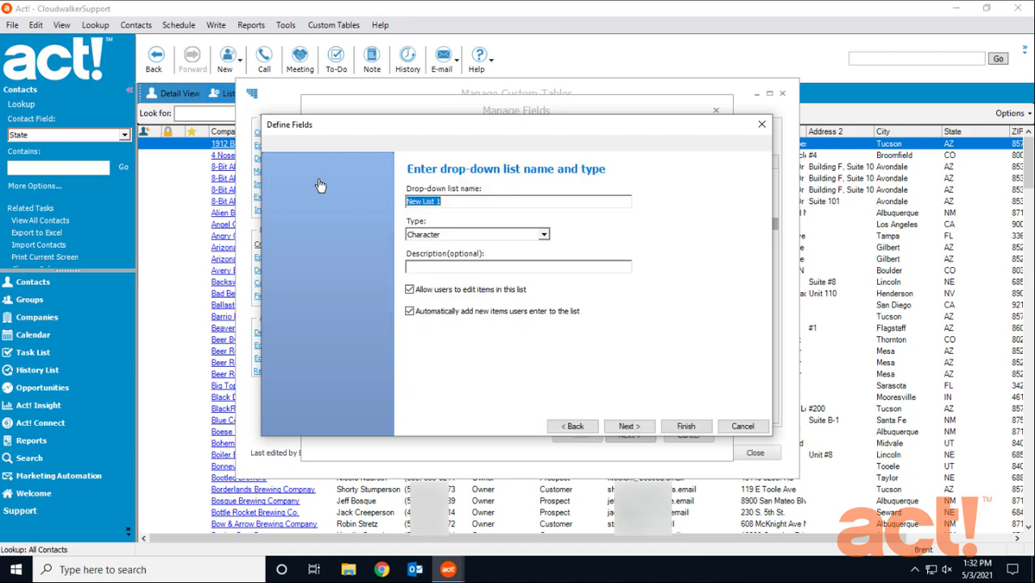
pyautogui.write('Support Level')
pyautogui.click(451, 267)
pyautogui.write('Gold, Silver, or ')
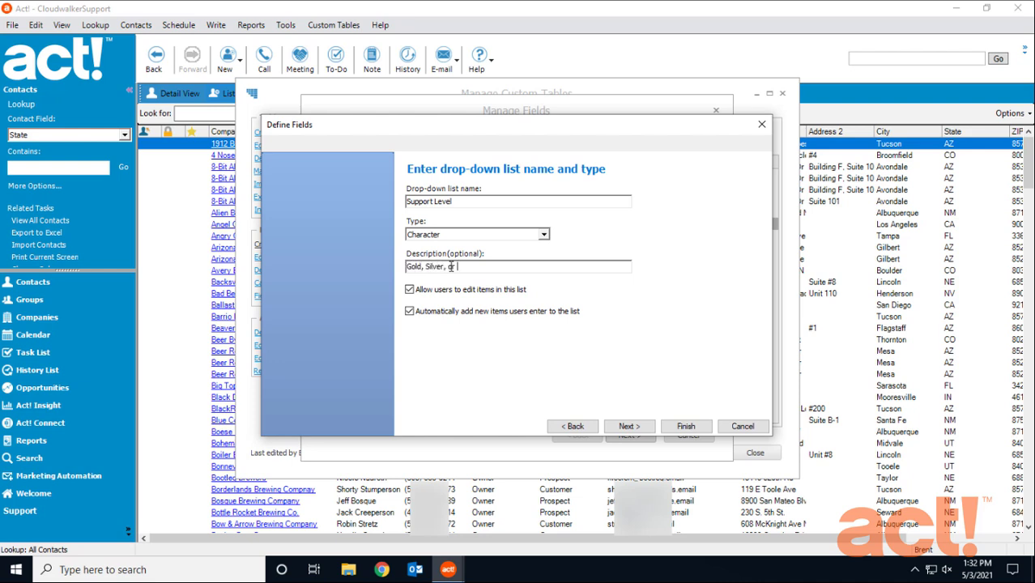
pyautogui.write('Bronze support')
pyautogui.click(408, 289)
pyautogui.click(629, 426)
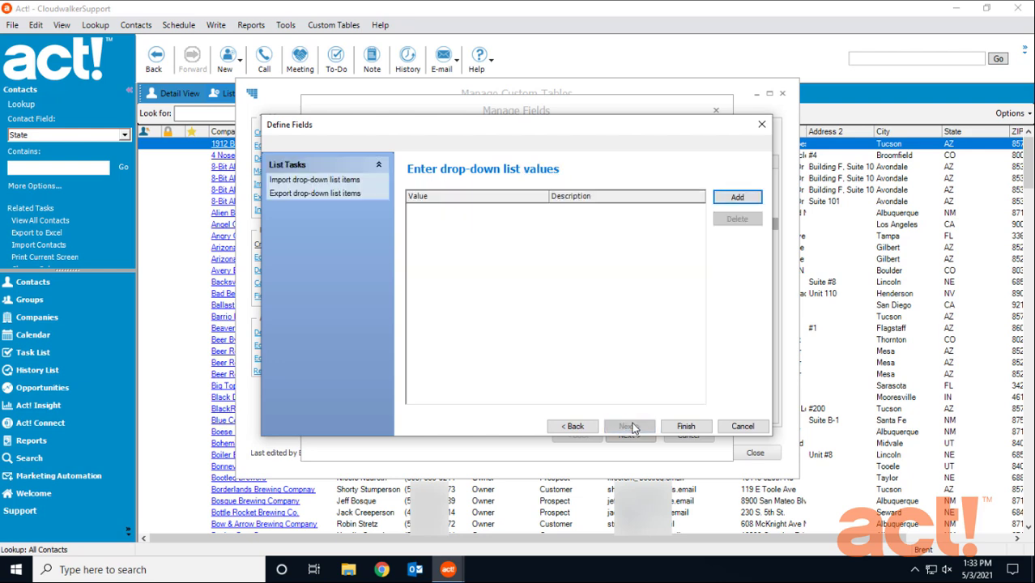
# Add the values 1-Gold, 2-Silver and 3-Bronze to the Support Level drop-down list and finish the list
pyautogui.click(735, 201)
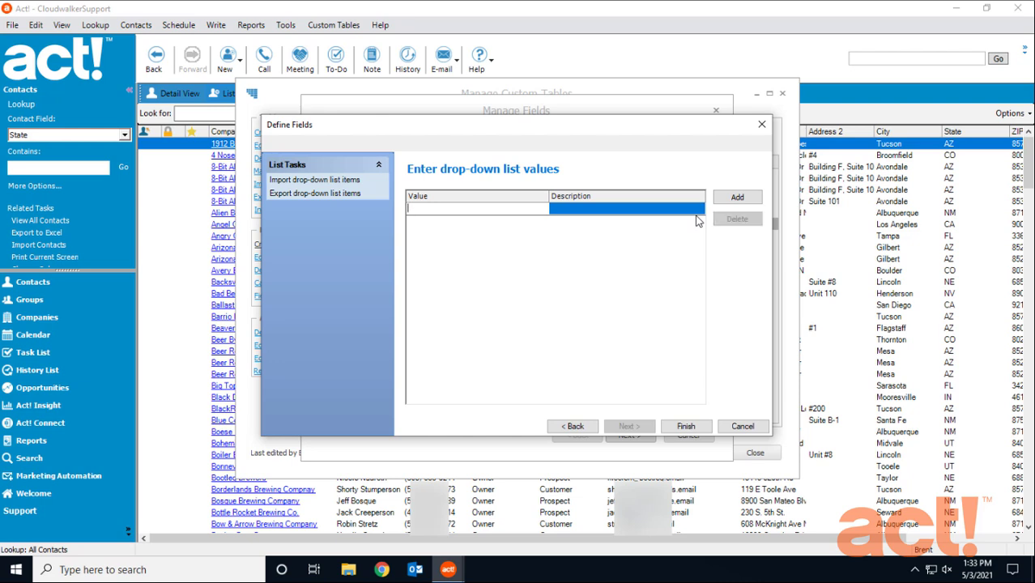
pyautogui.write('1-Gold')
pyautogui.click(738, 199)
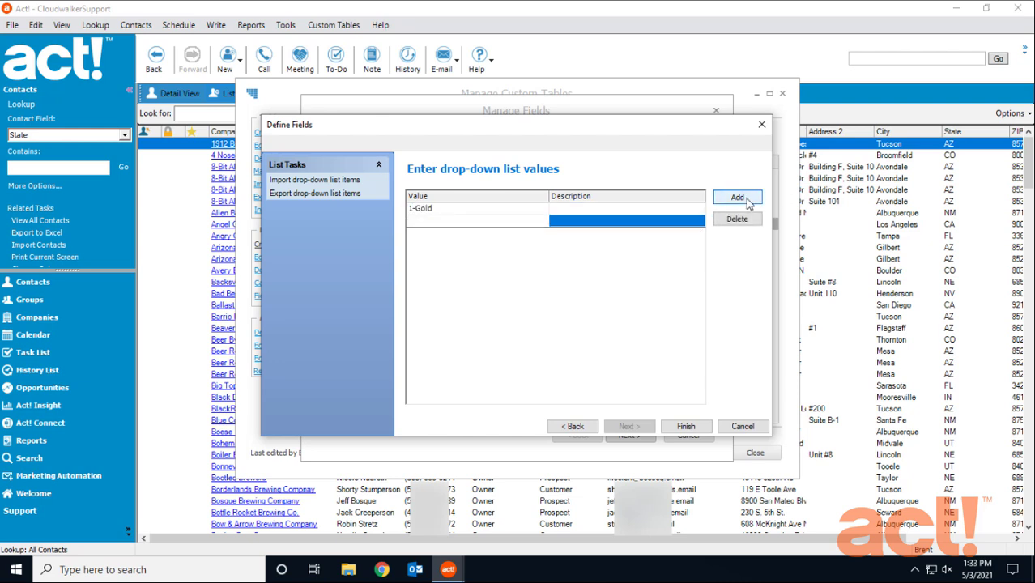
pyautogui.write('2-Silver')
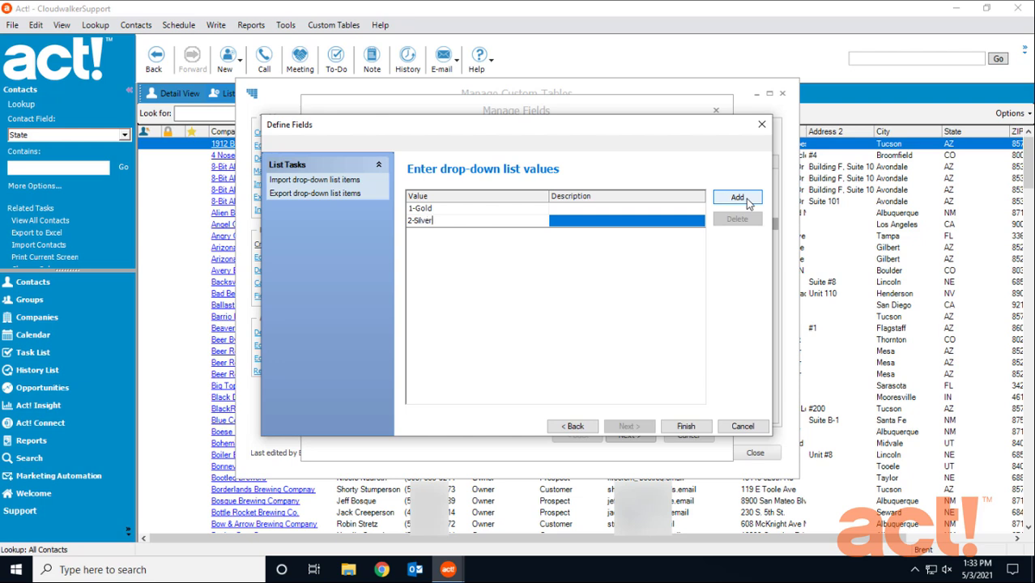
pyautogui.click(741, 202)
pyautogui.write('3')
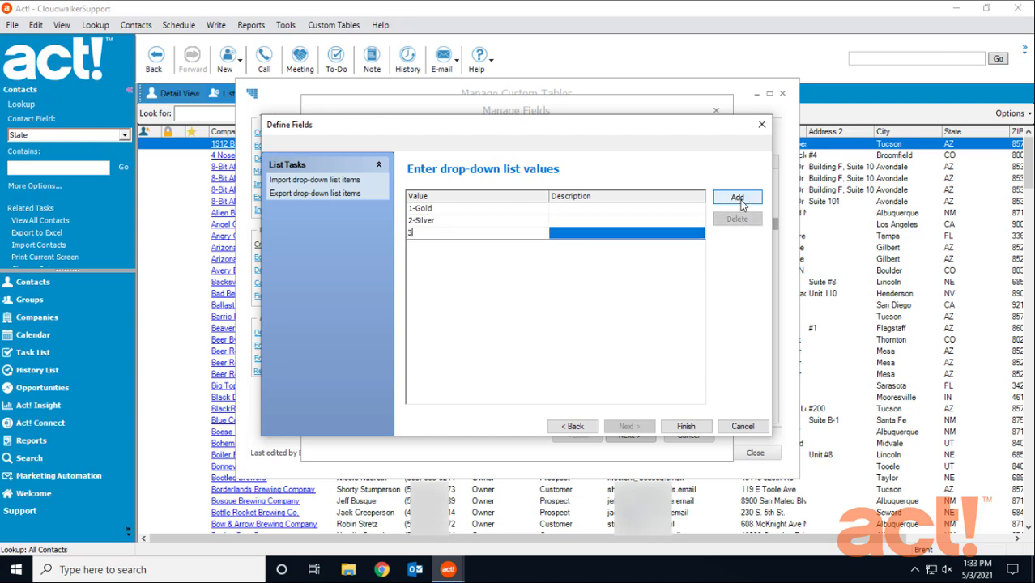
pyautogui.write('-Bronze')
pyautogui.click(687, 426)
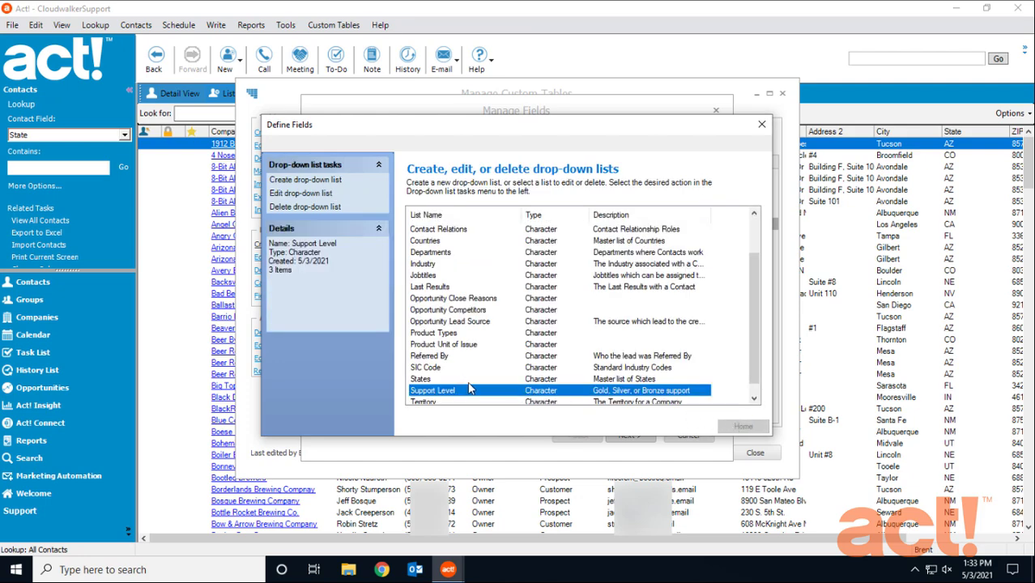
pyautogui.click(762, 124)
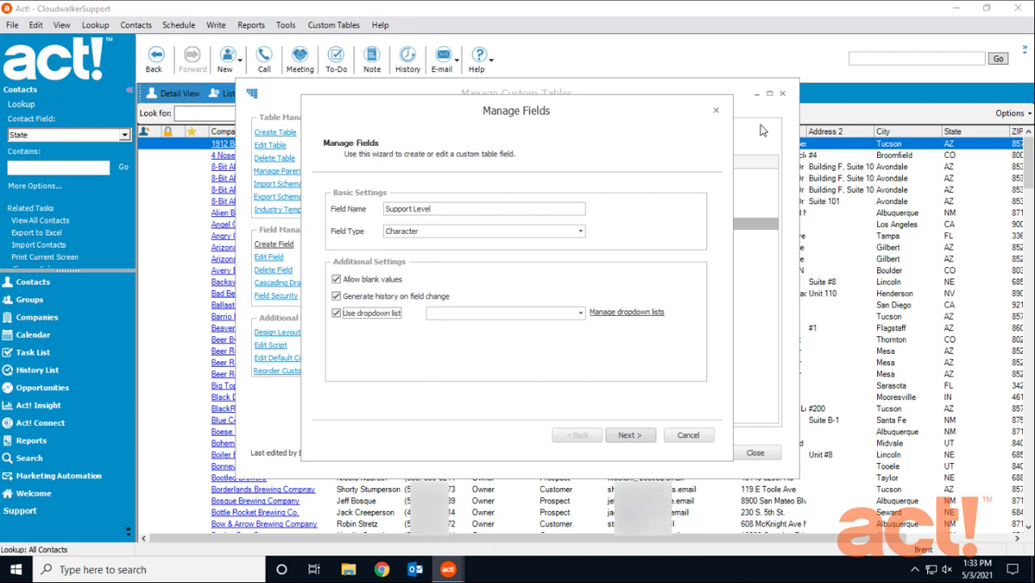
# Assign the Support Level dropdown list to the new field
pyautogui.click(580, 314)
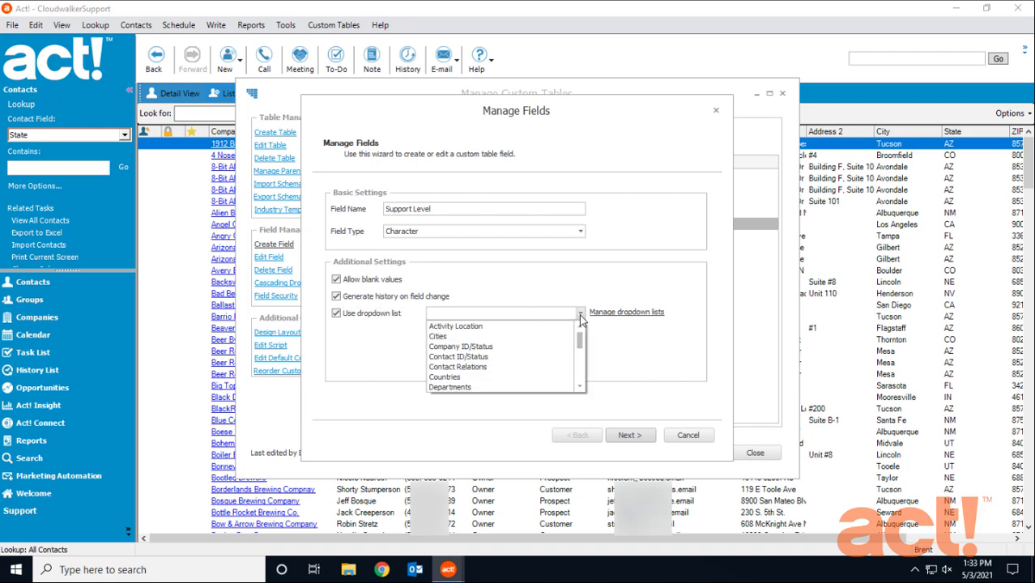
pyautogui.moveTo(580, 344); pyautogui.dragTo(580, 378)
pyautogui.click(495, 377)
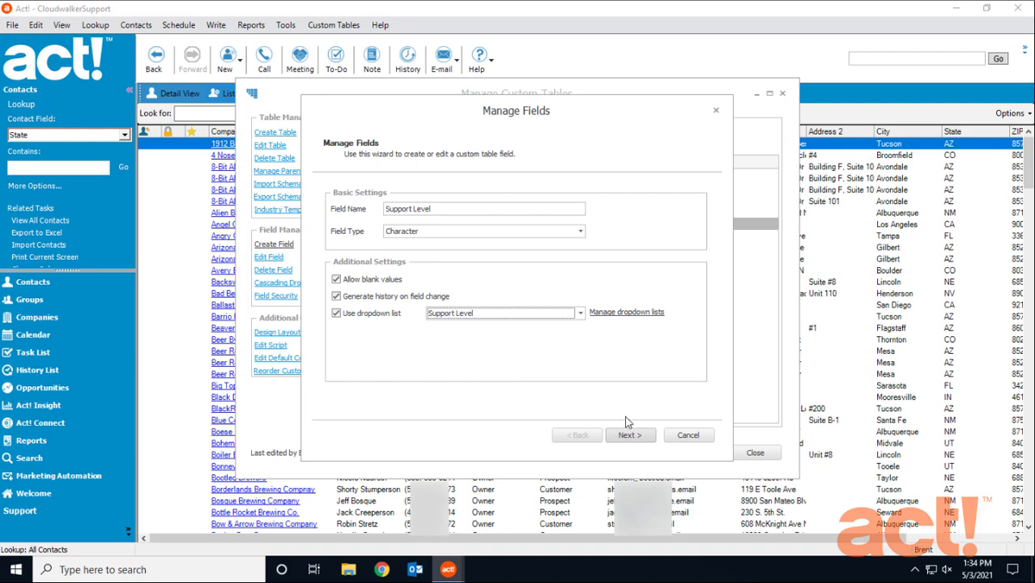
# Limit the Support Level field's entries to the list, keep its default length settings and finish creating the field
pyautogui.click(646, 441)
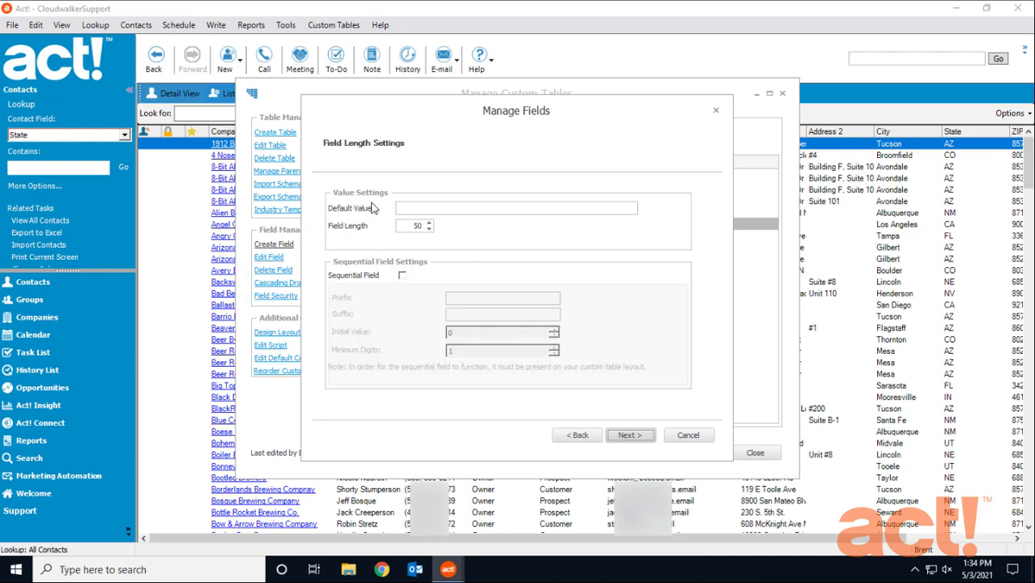
pyautogui.click(630, 435)
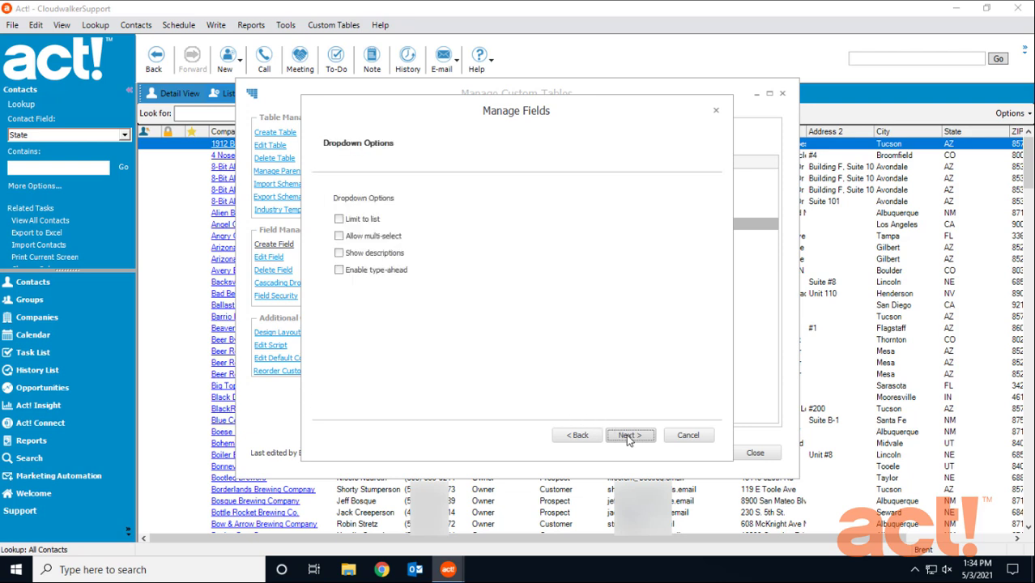
pyautogui.click(339, 219)
pyautogui.click(631, 437)
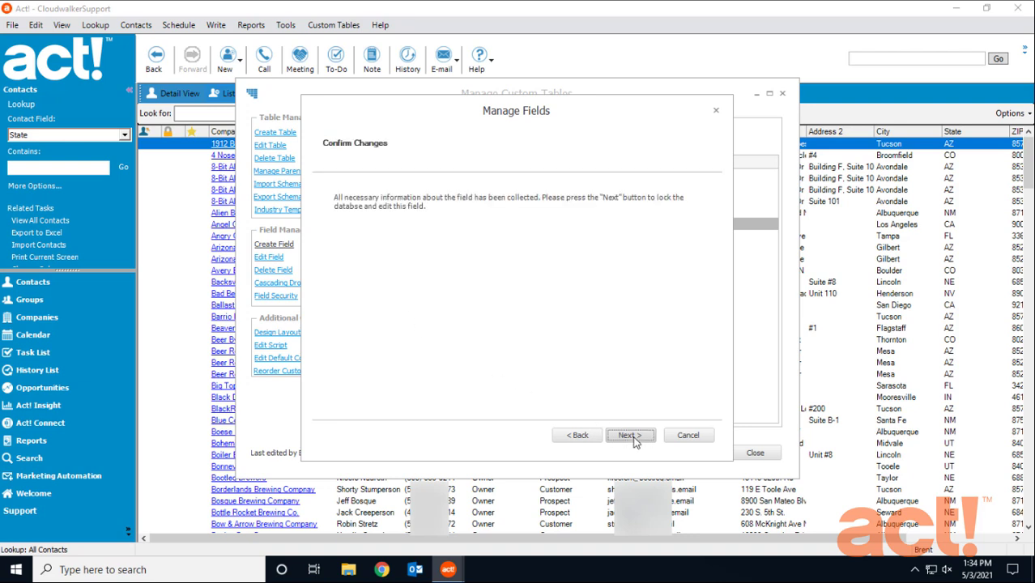
pyautogui.click(631, 436)
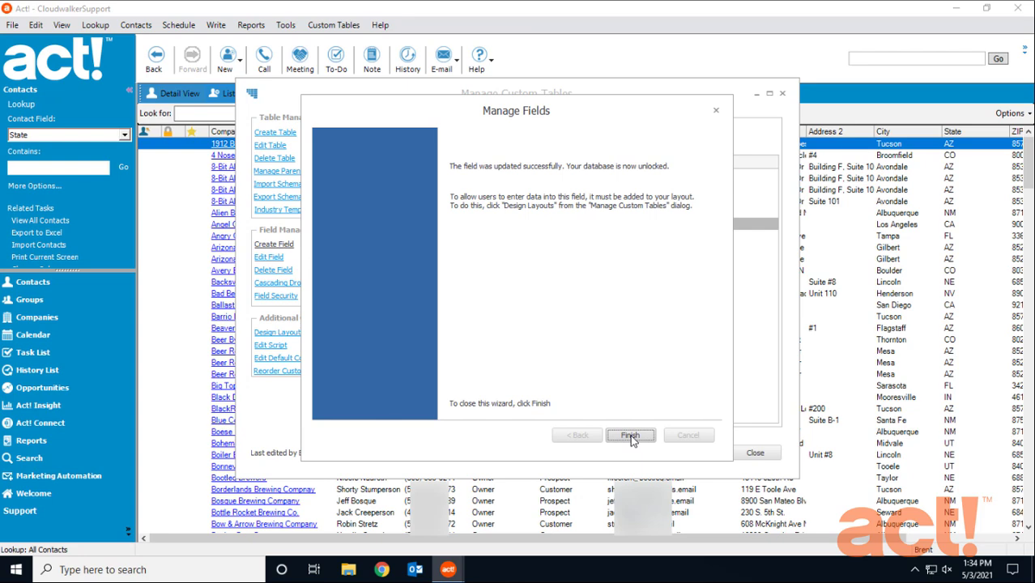
pyautogui.click(631, 436)
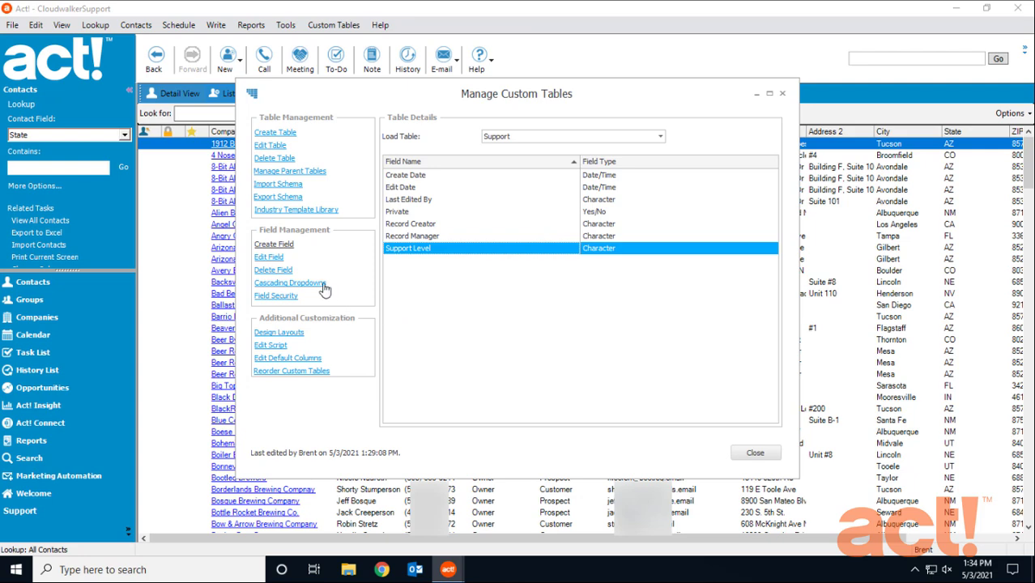
# Create a Date field named Start Date in the Support table that generates history on field change
pyautogui.click(279, 247)
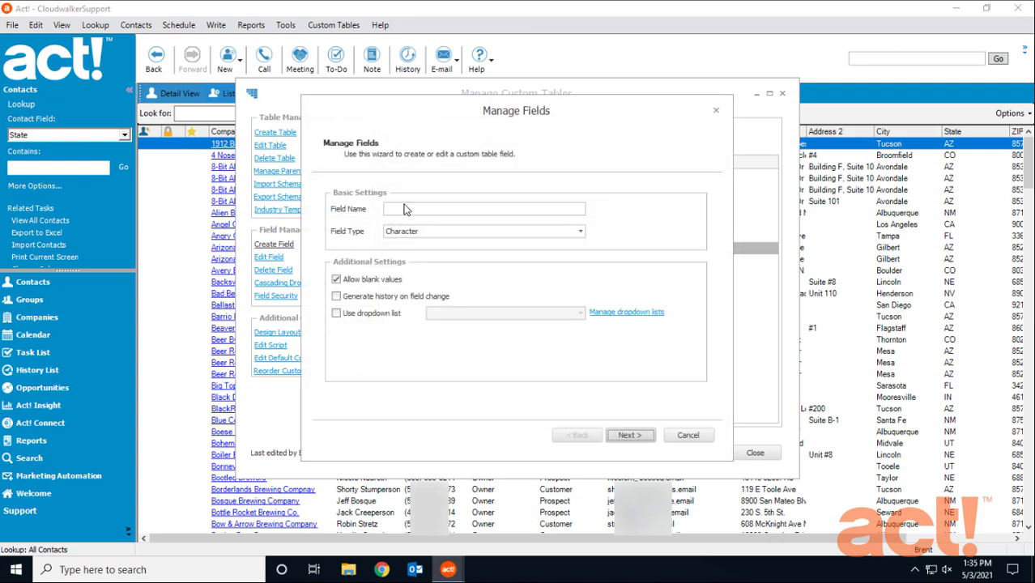
pyautogui.write('Start Date')
pyautogui.click(465, 233)
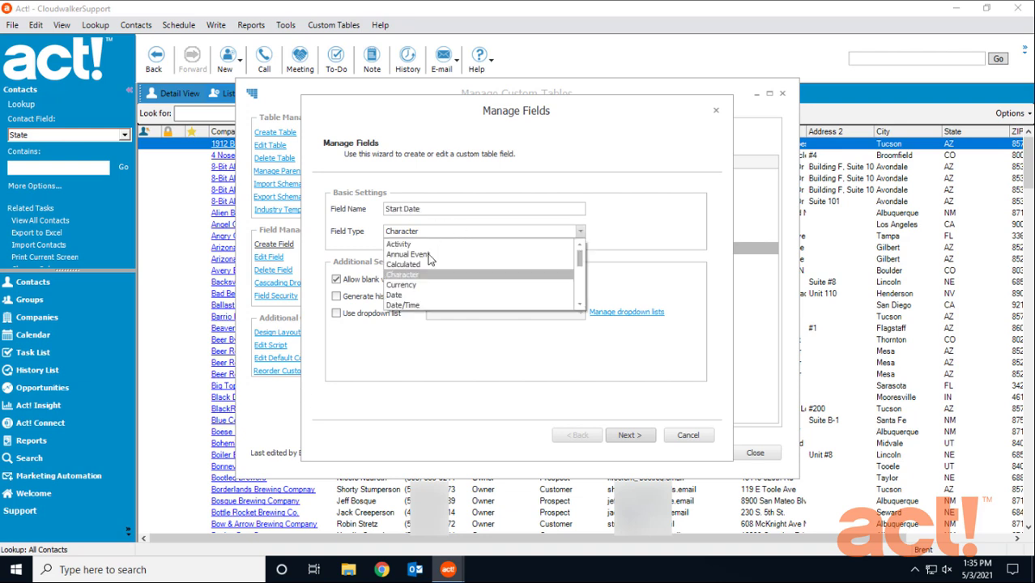
pyautogui.click(410, 294)
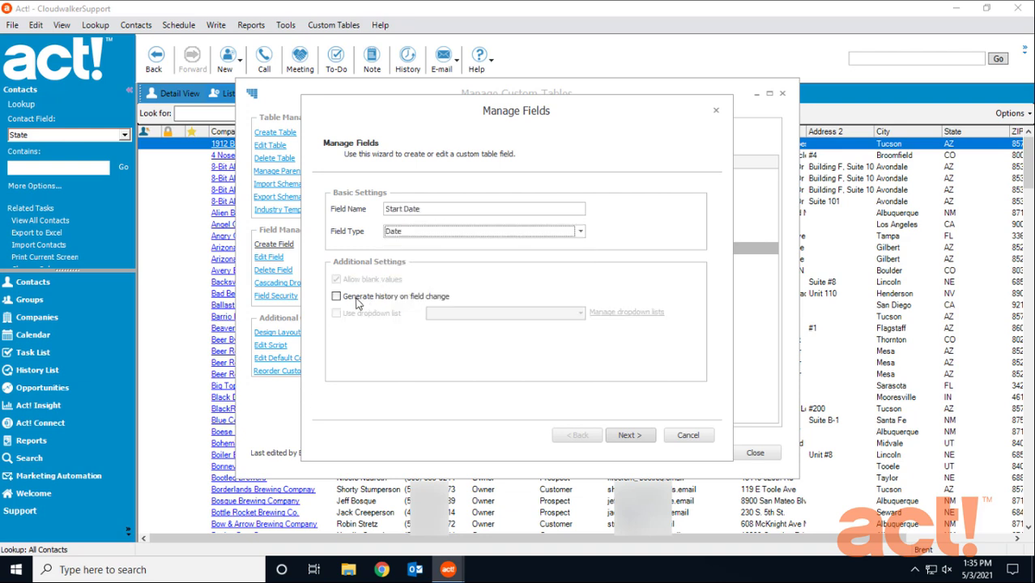
pyautogui.click(336, 298)
pyautogui.click(623, 438)
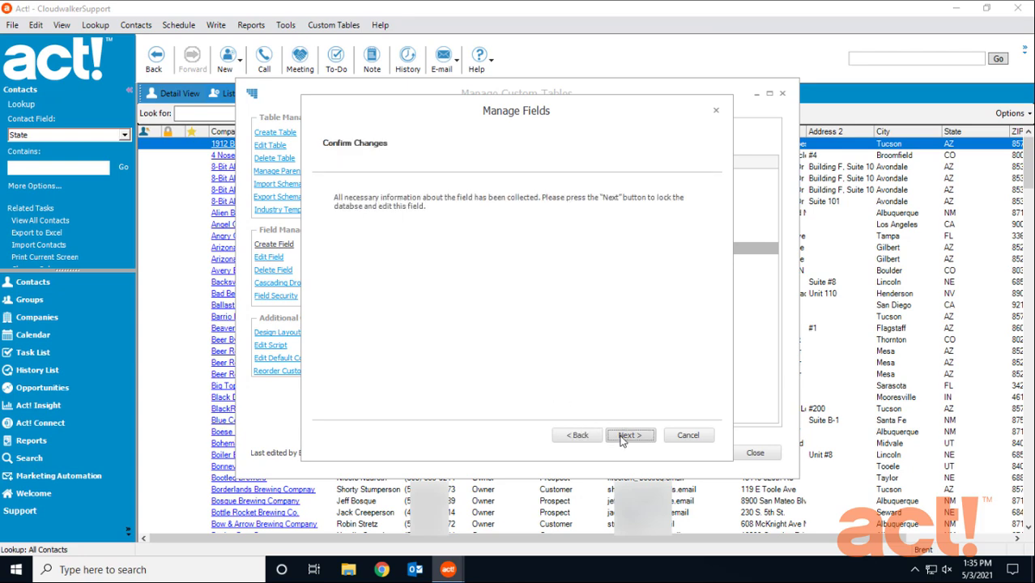
pyautogui.click(624, 437)
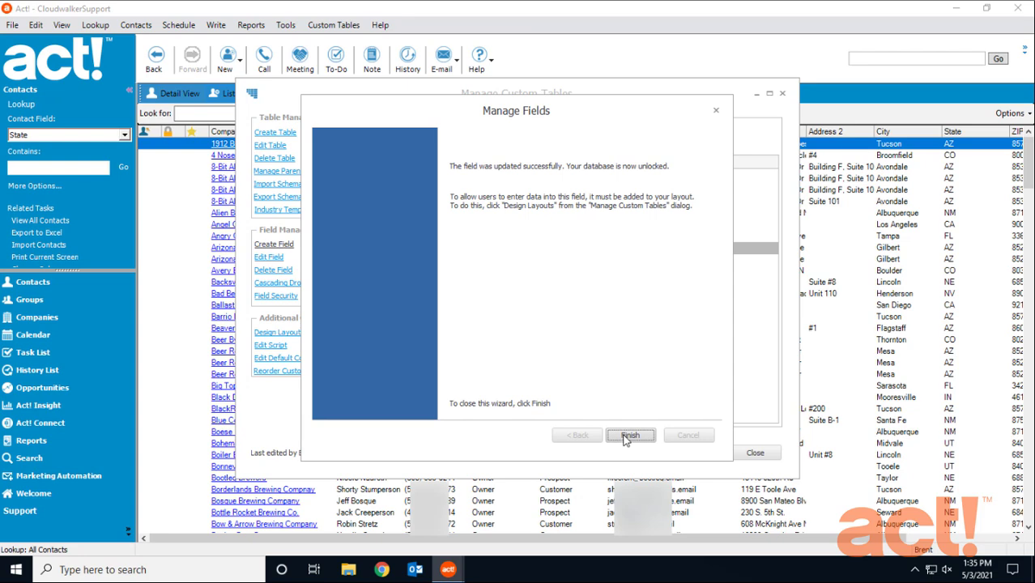
pyautogui.click(629, 436)
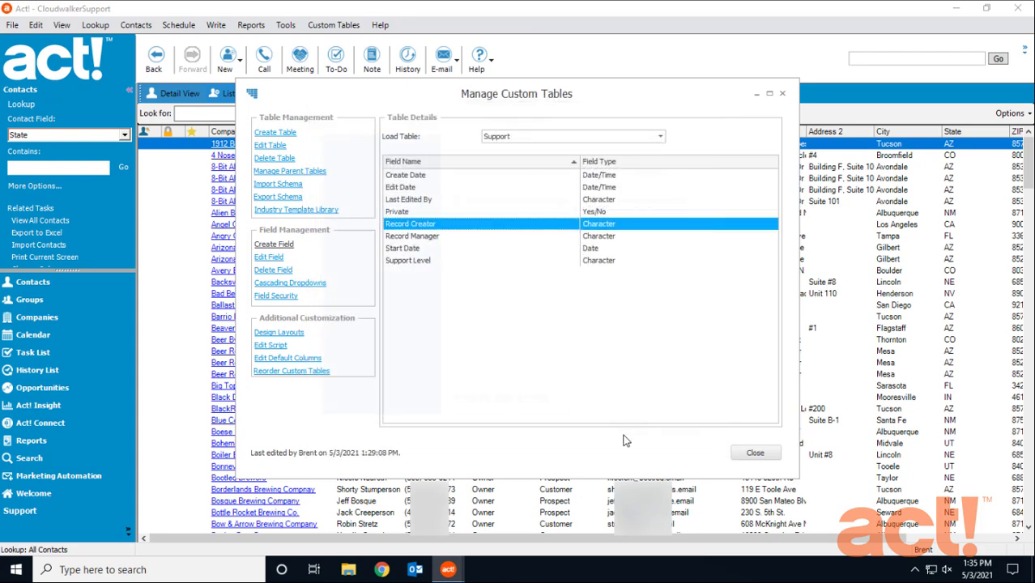
# Create a Date field named End Date in the Support table that generates history on field change
pyautogui.click(288, 245)
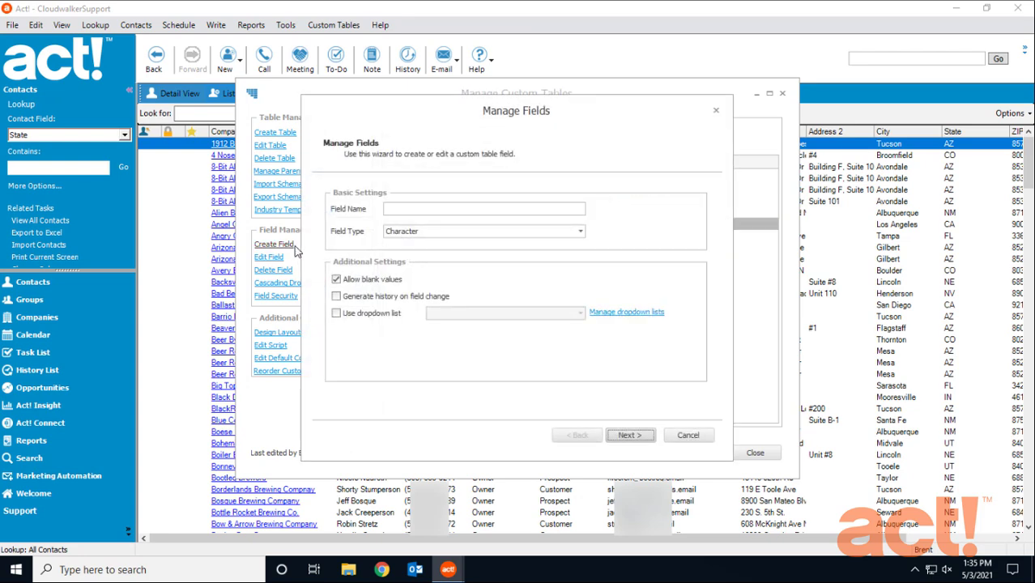
pyautogui.click(411, 209)
pyautogui.write('End Date')
pyautogui.click(505, 232)
pyautogui.click(410, 295)
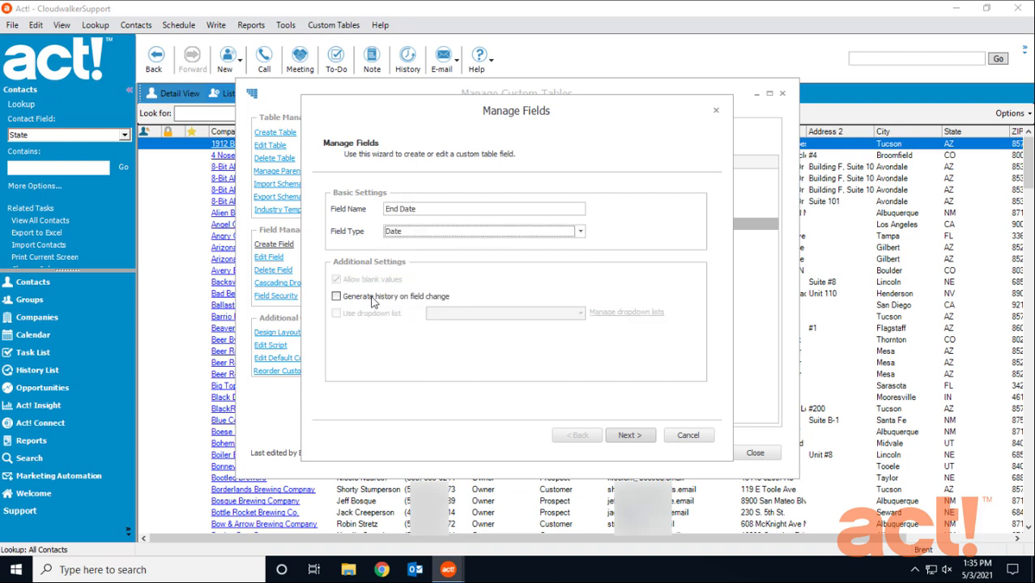
pyautogui.click(336, 297)
pyautogui.click(629, 435)
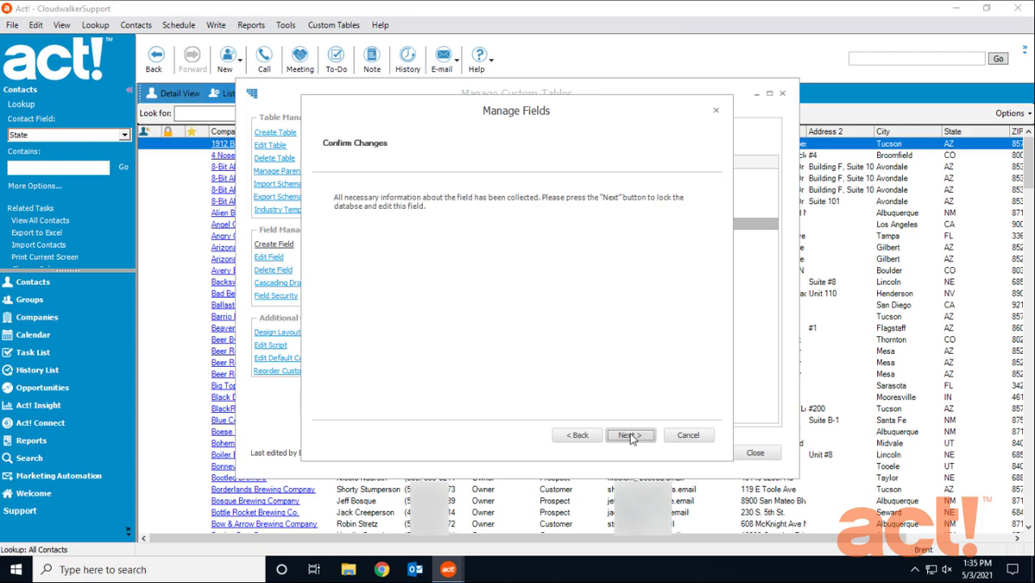
pyautogui.click(629, 435)
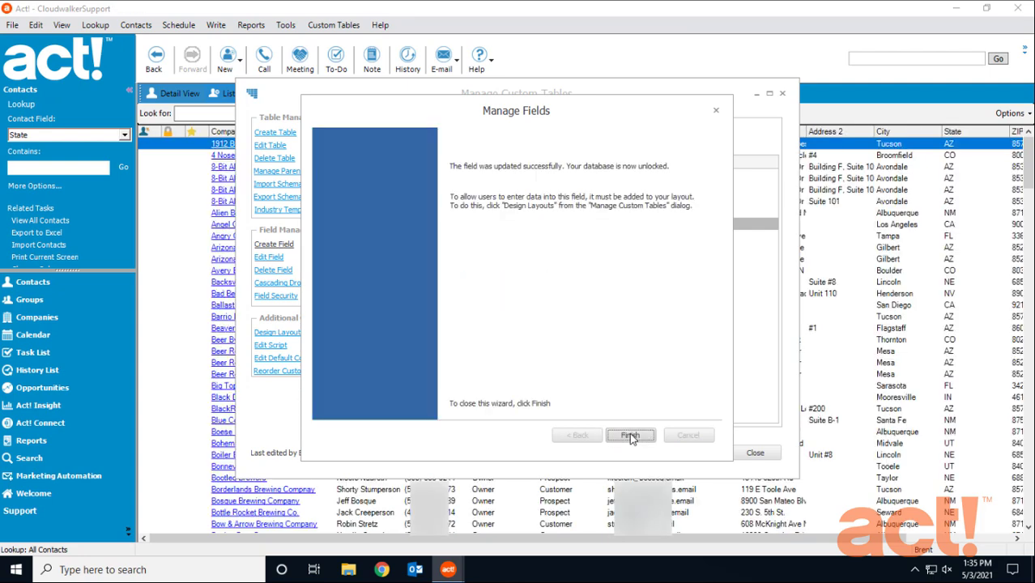
pyautogui.click(629, 435)
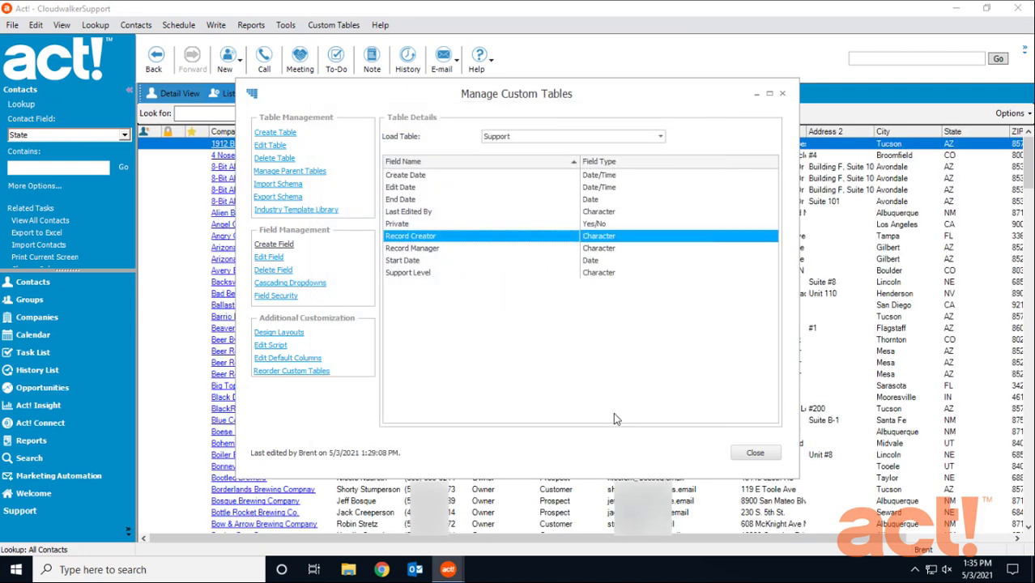
# Review the new Support Level, Start Date and End Date fields in the Support table's field list
pyautogui.click(415, 273)
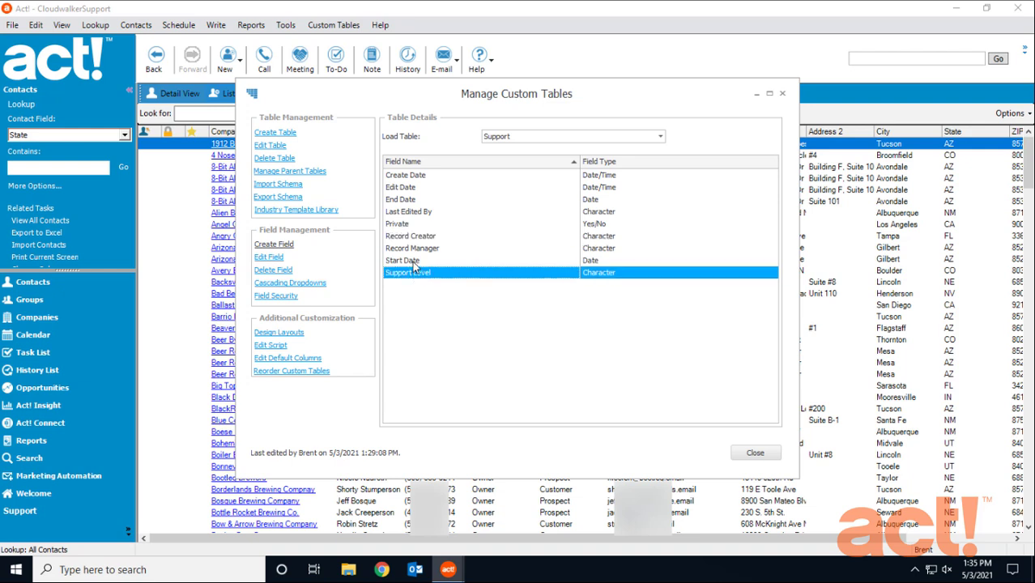
pyautogui.click(412, 261)
pyautogui.click(413, 200)
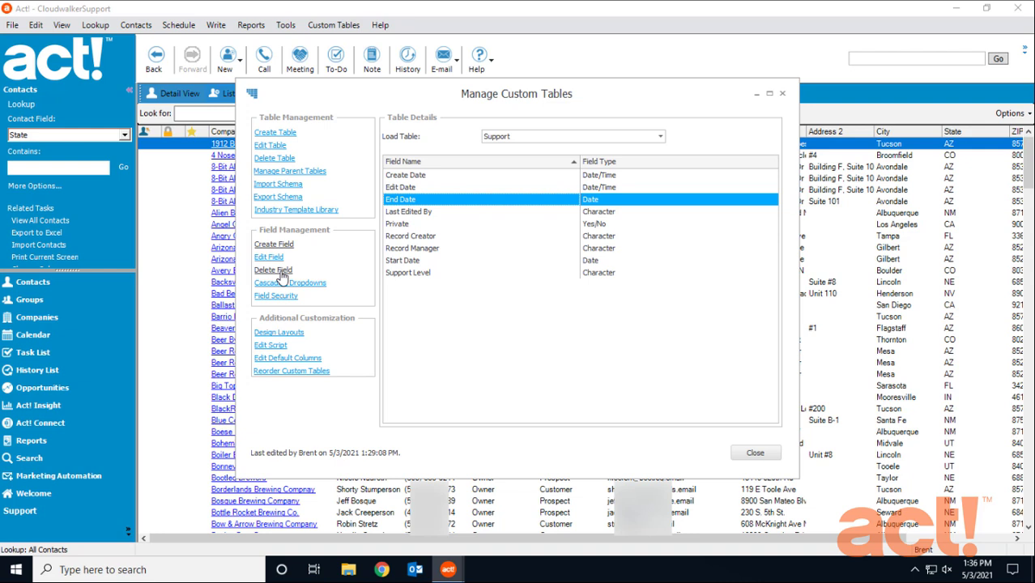
# Lock the database for field security changes and set the Support Level field's default permission to Read Only for all users
pyautogui.click(421, 272)
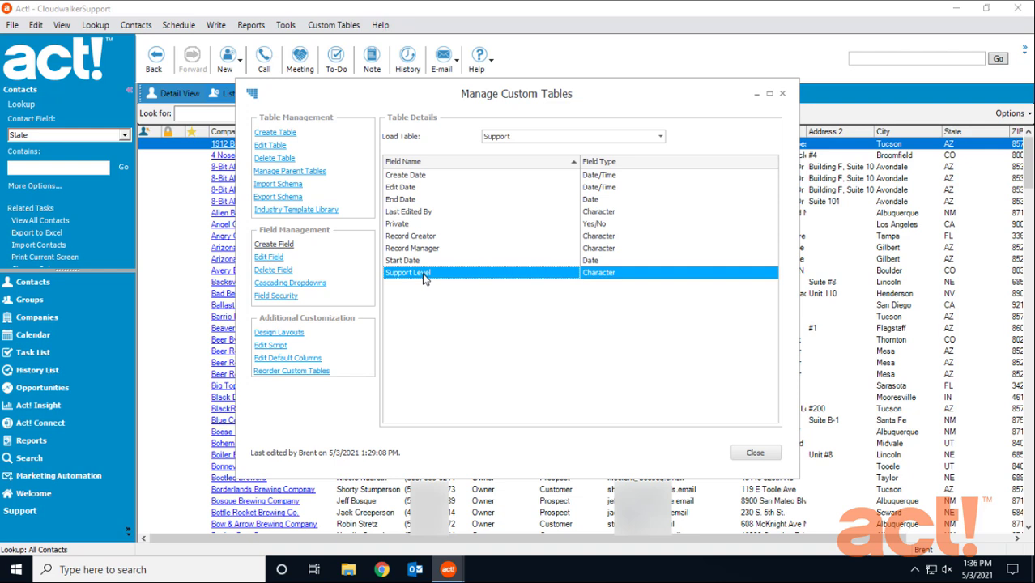
pyautogui.click(275, 296)
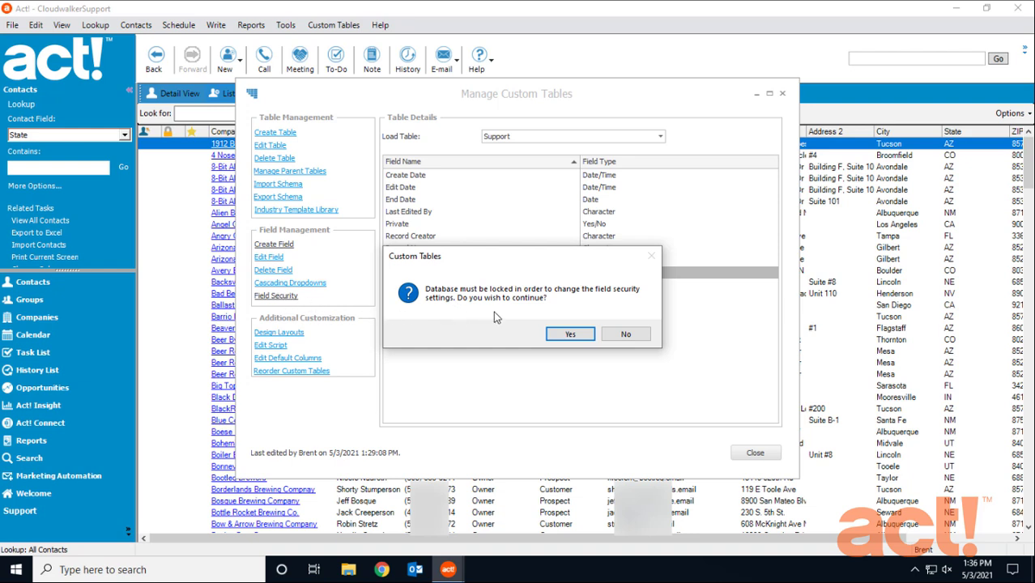
pyautogui.click(570, 335)
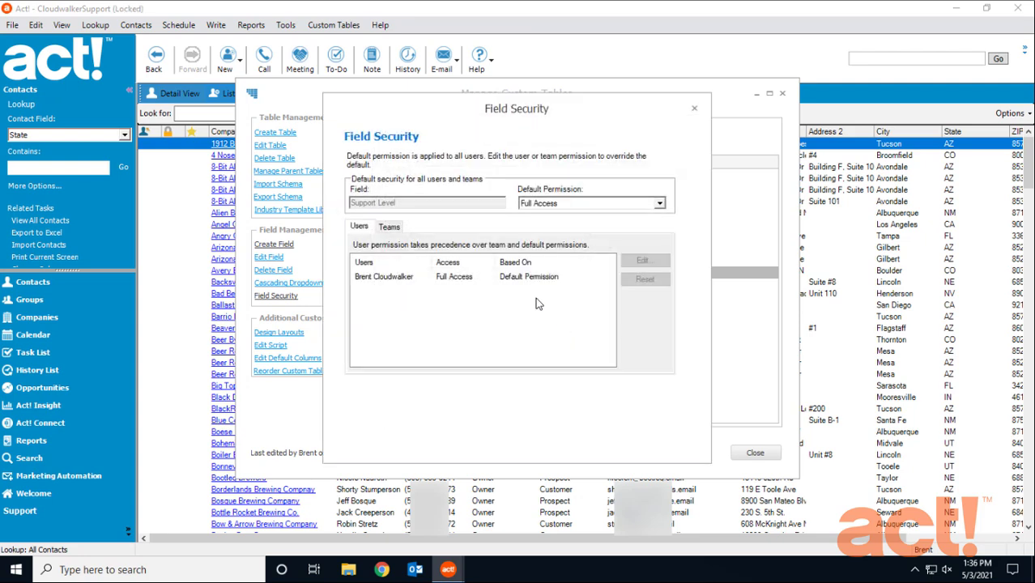
pyautogui.click(660, 205)
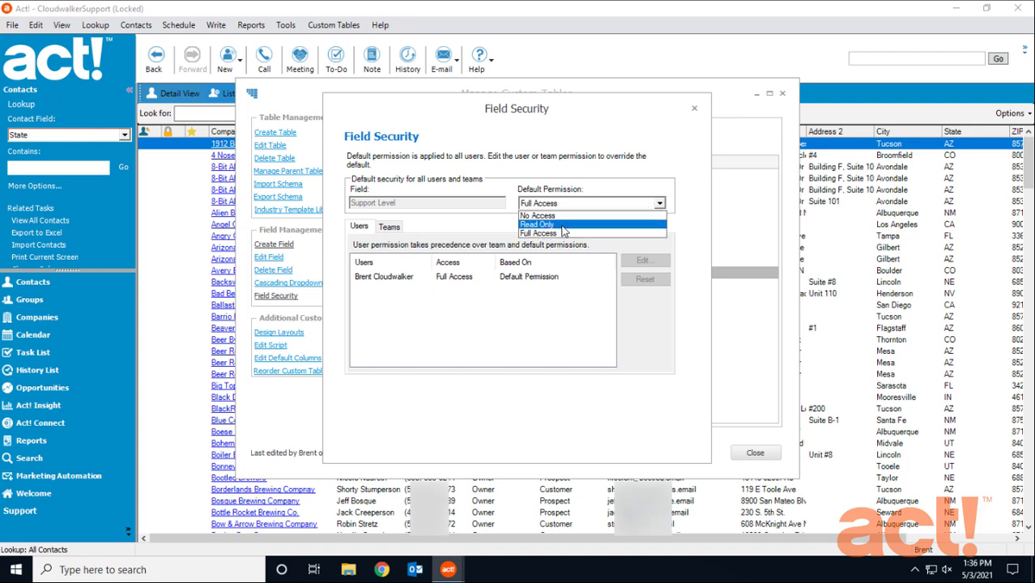
pyautogui.click(565, 224)
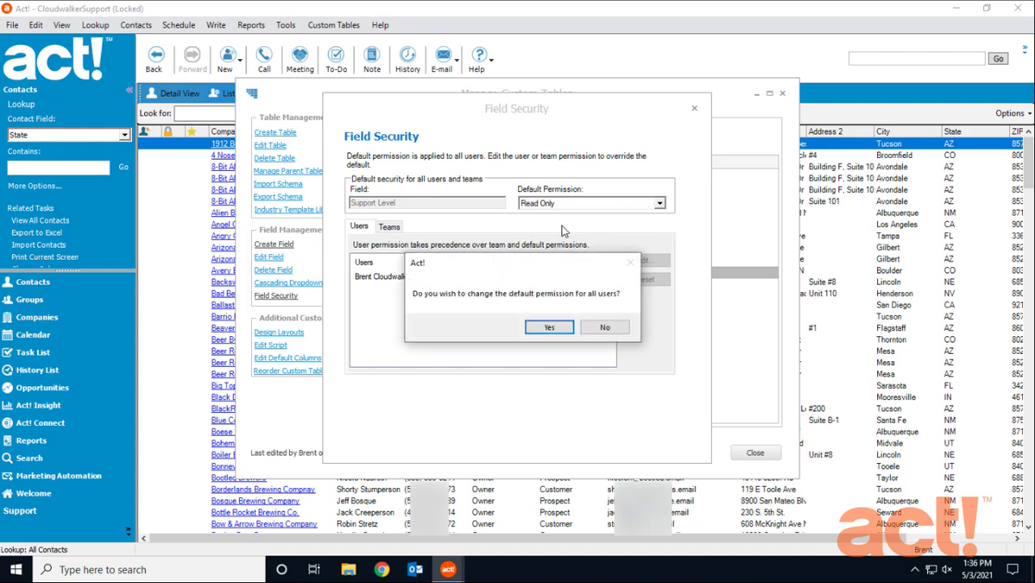
pyautogui.click(559, 332)
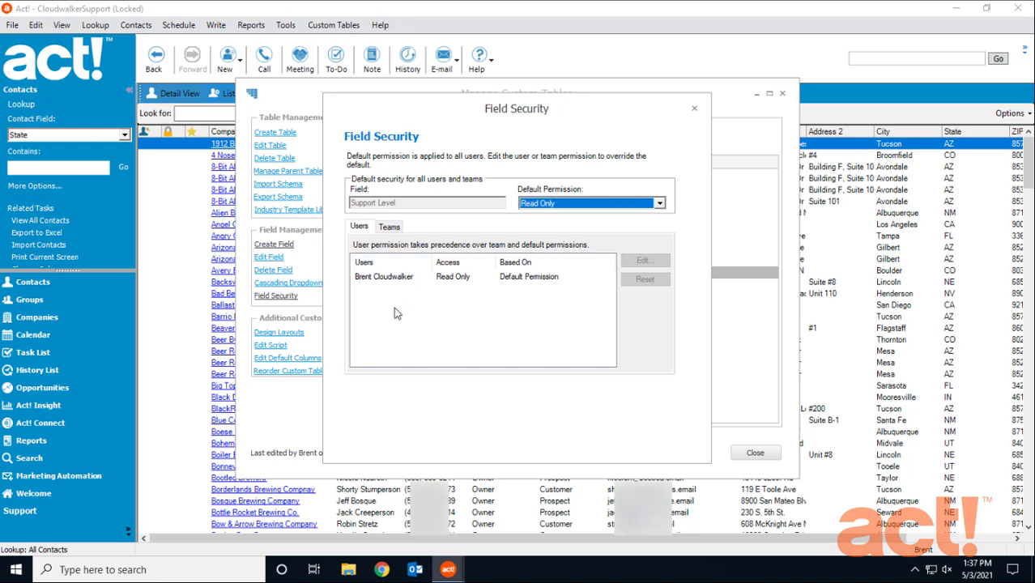
# Give the listed user Full Access to the Support Level field as an individual permission and close the field security settings
pyautogui.click(388, 277)
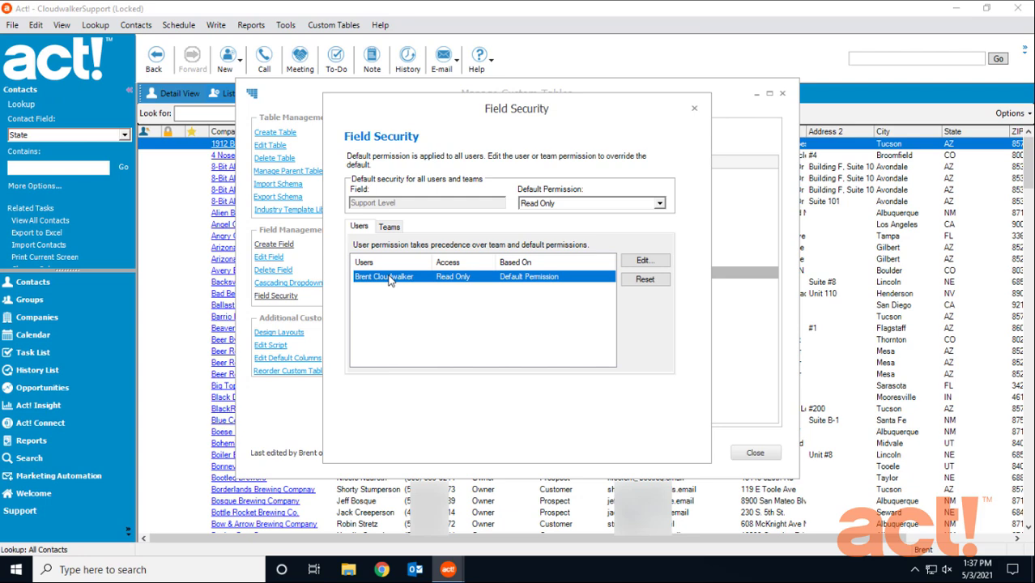
pyautogui.click(643, 261)
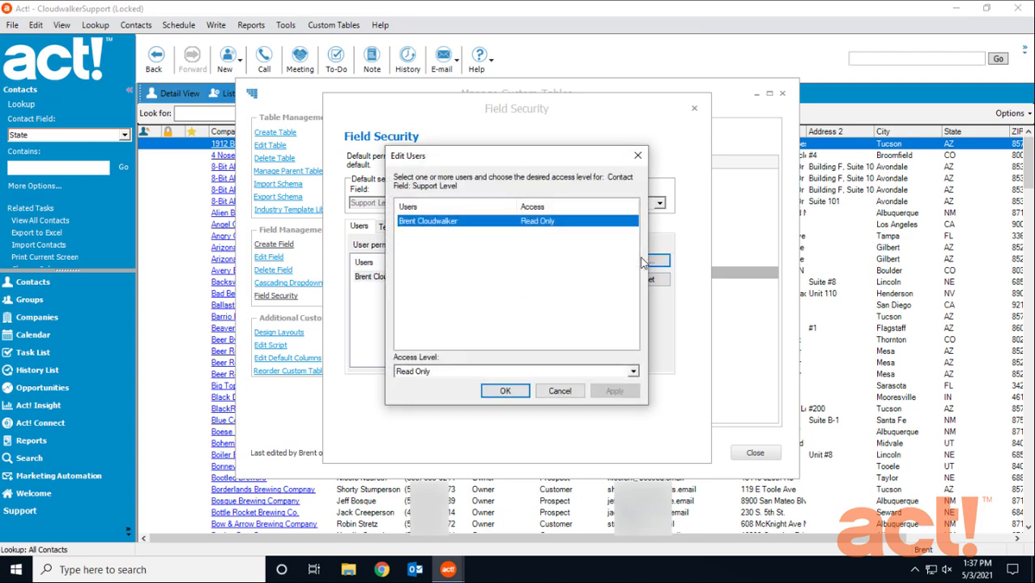
pyautogui.click(450, 373)
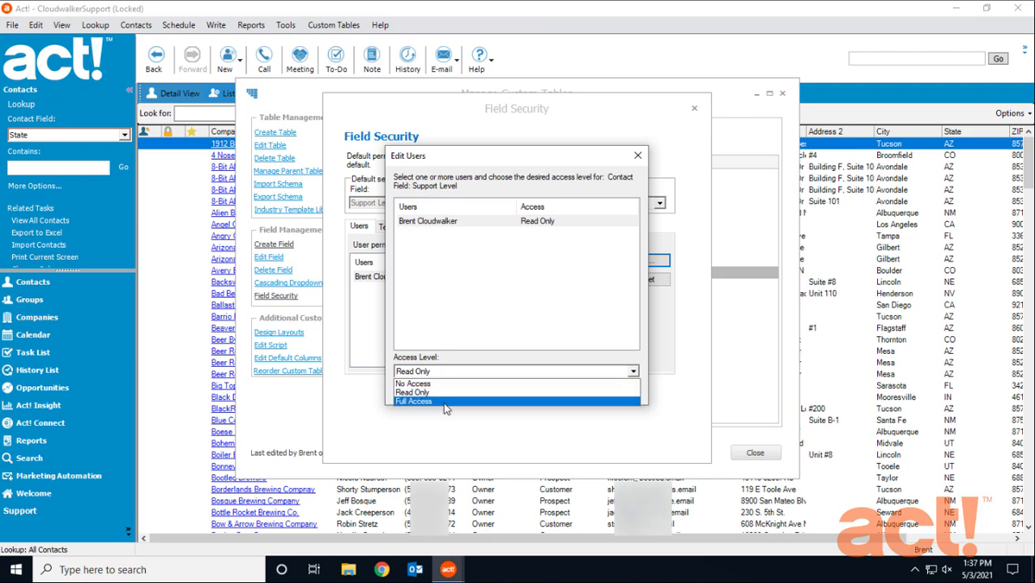
pyautogui.click(452, 400)
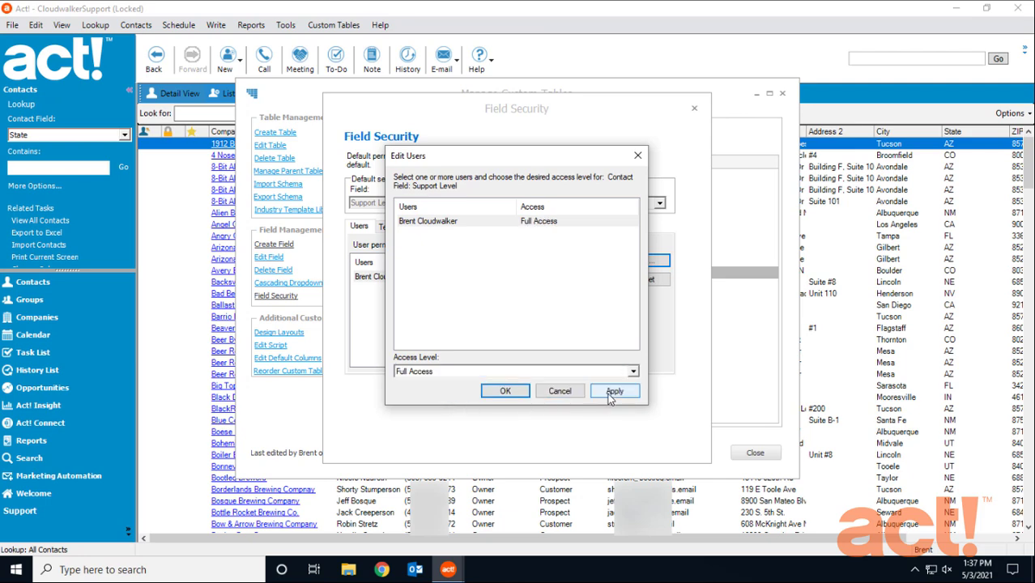
pyautogui.click(611, 392)
pyautogui.click(498, 391)
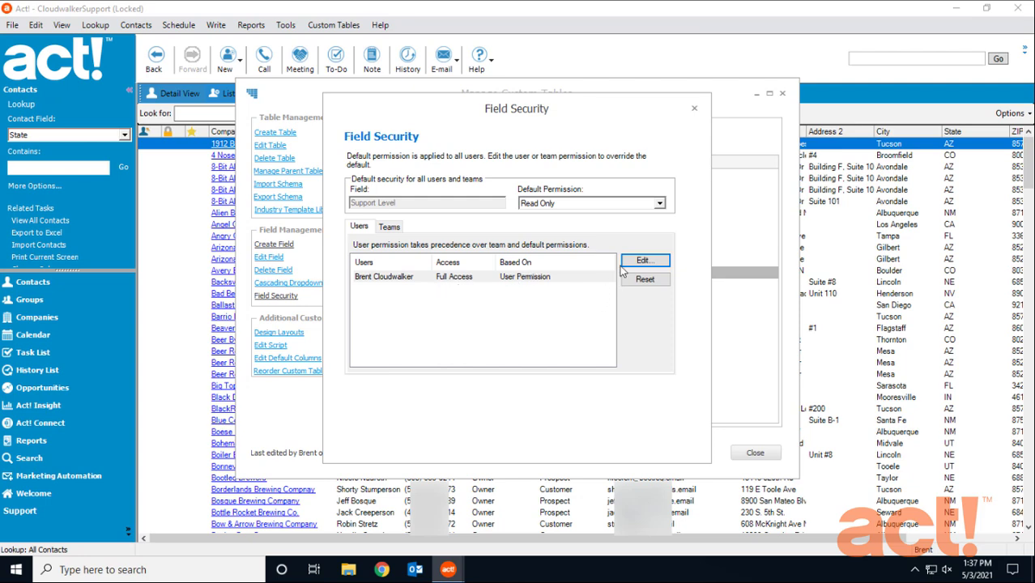
pyautogui.click(693, 108)
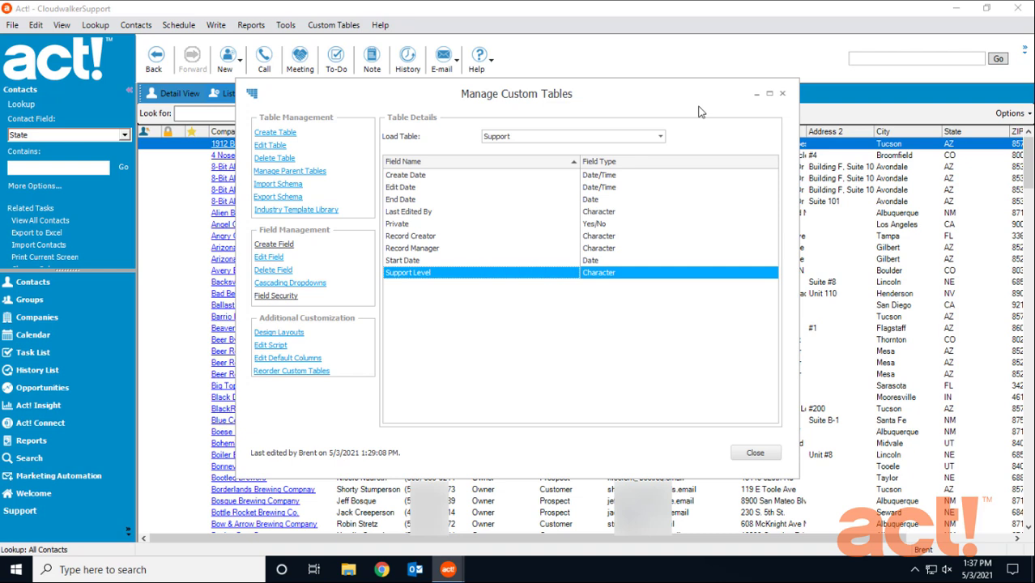